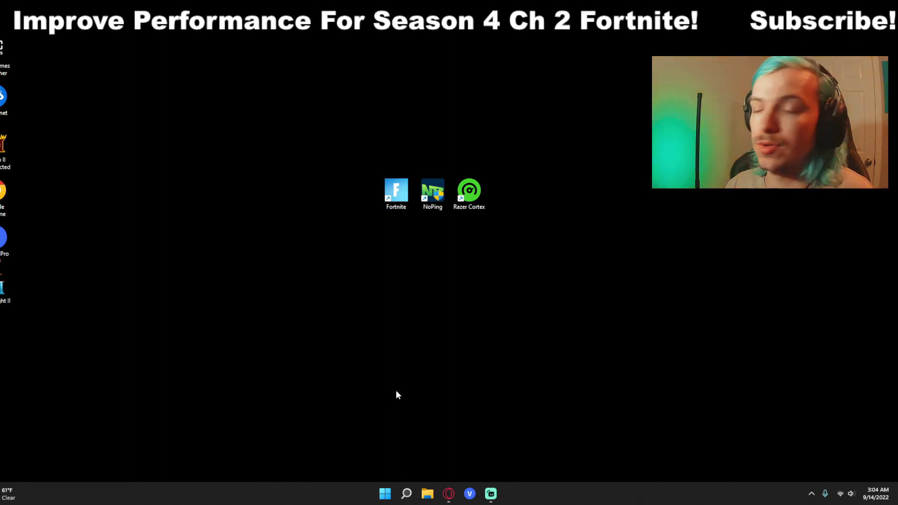
Open AppData\Local with a %appdata% search and delete the FortniteGame folder
key("super+s")
type("%")
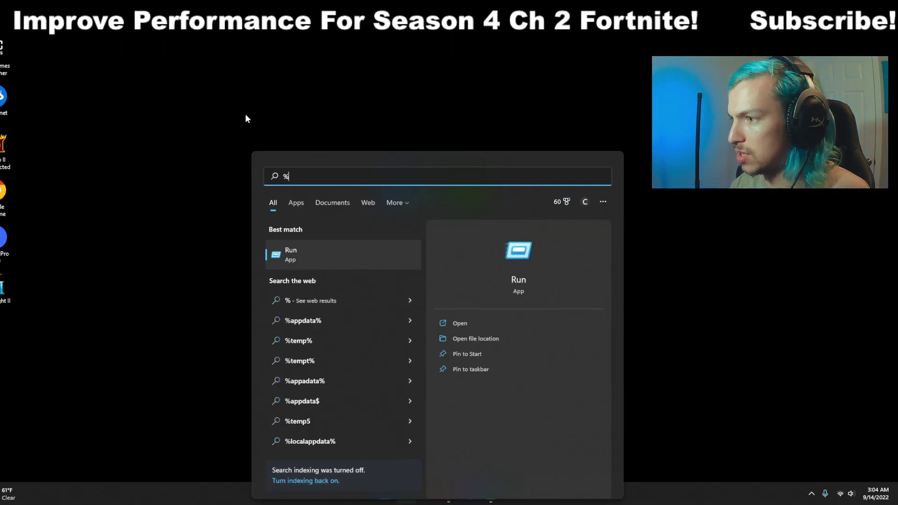
type("appdata")
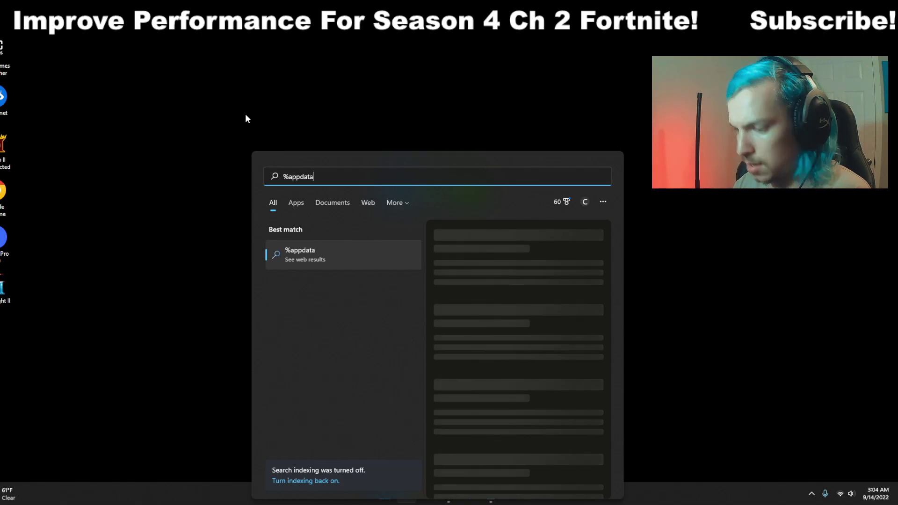
type("%")
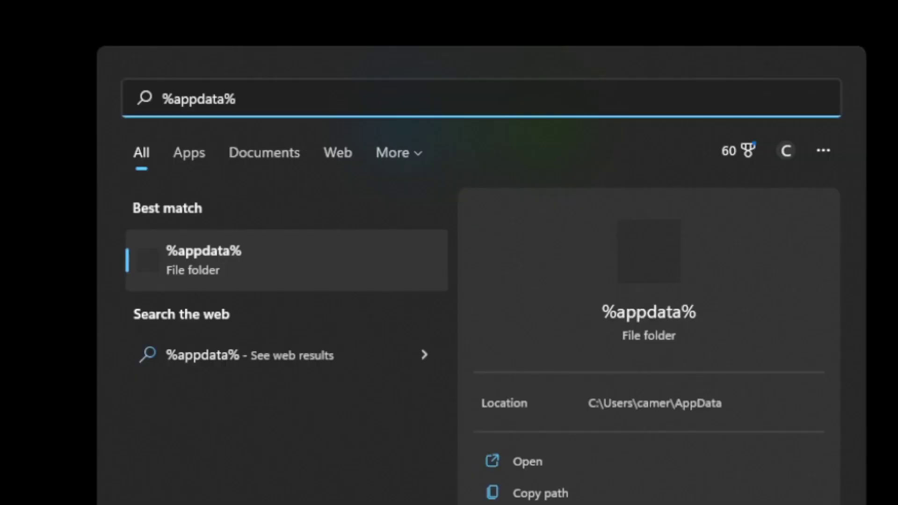
key("Return")
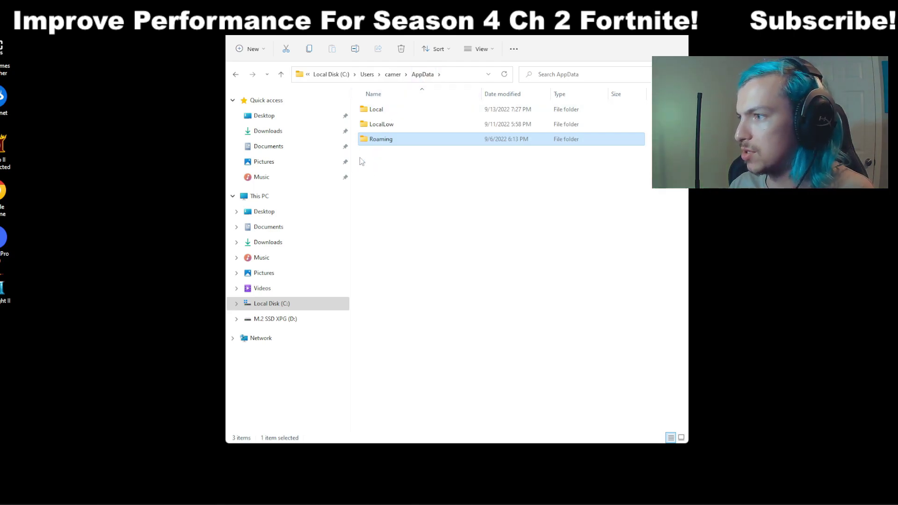
double_click(376, 111)
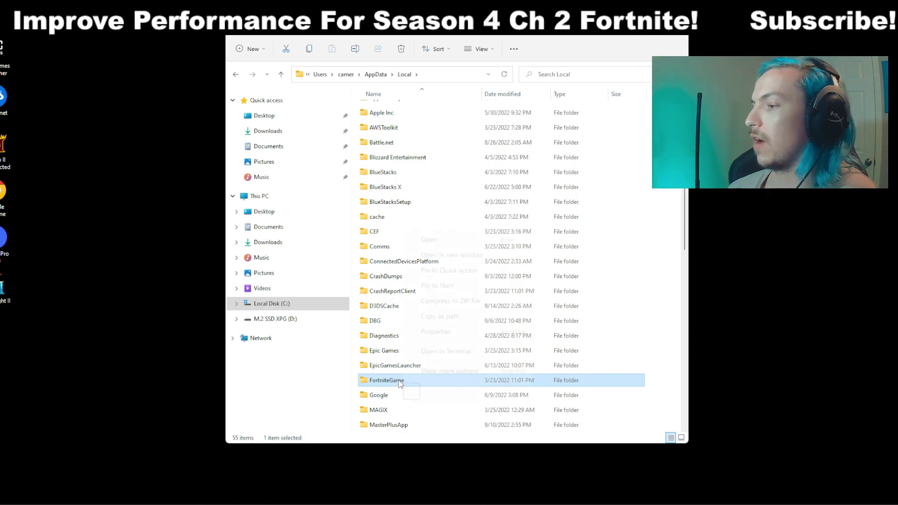
right_click(401, 385)
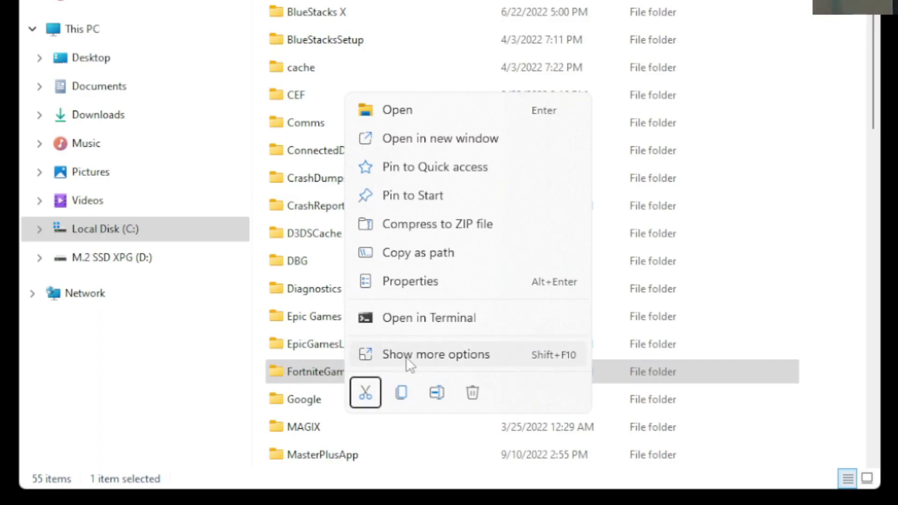
left_click(431, 372)
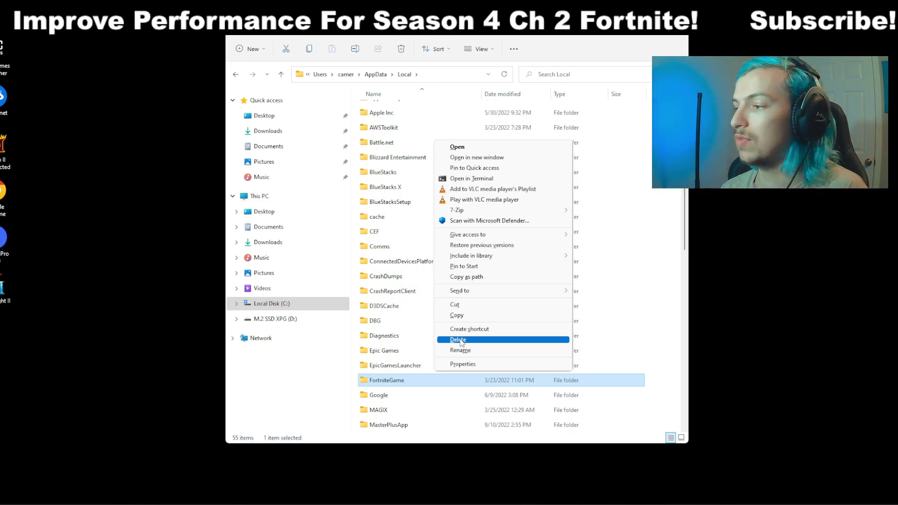
left_click(458, 340)
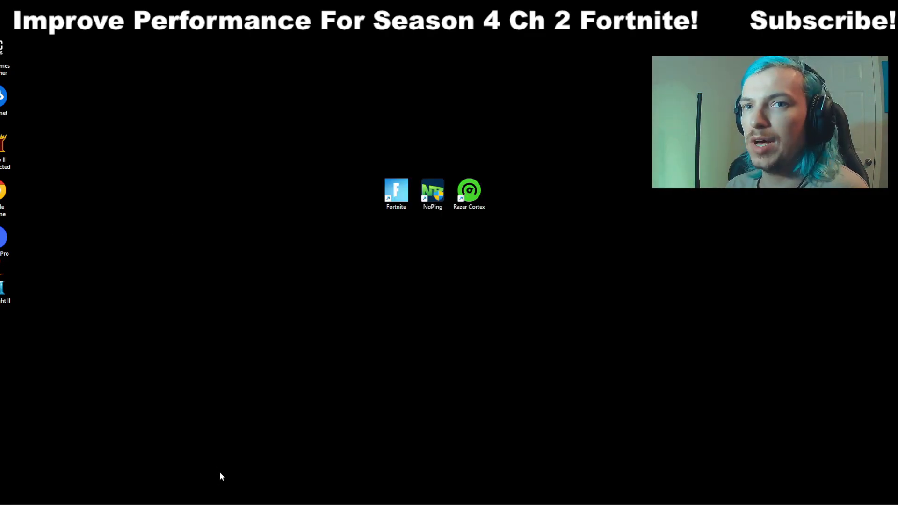
Open the Temp folder with a %temp% search
mouse_move(263, 500)
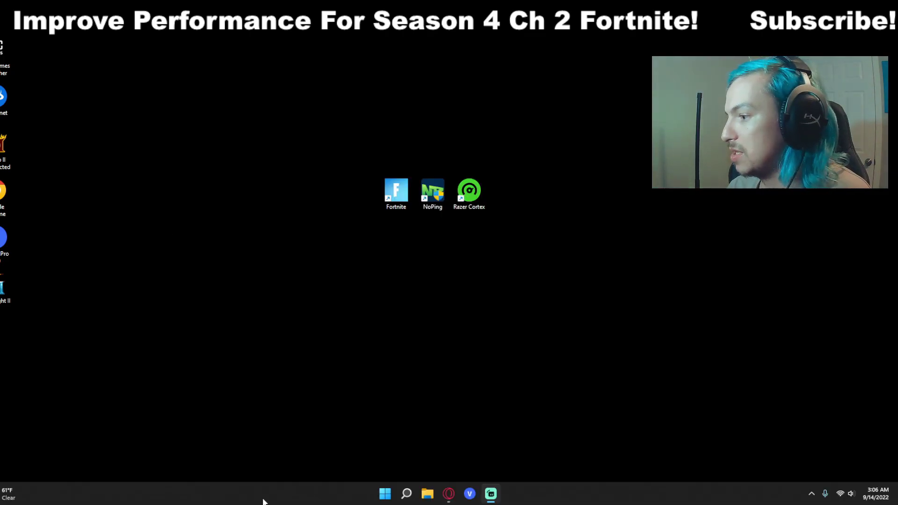
left_click(405, 495)
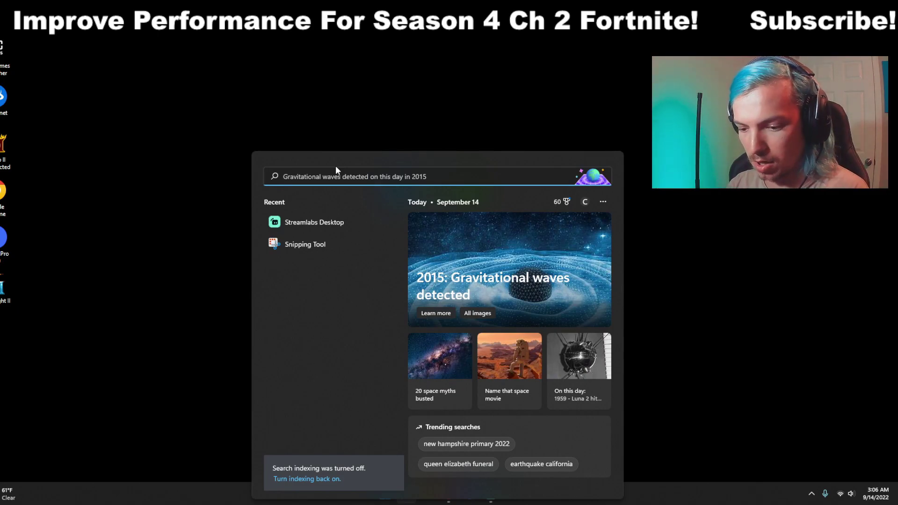
type("%temp")
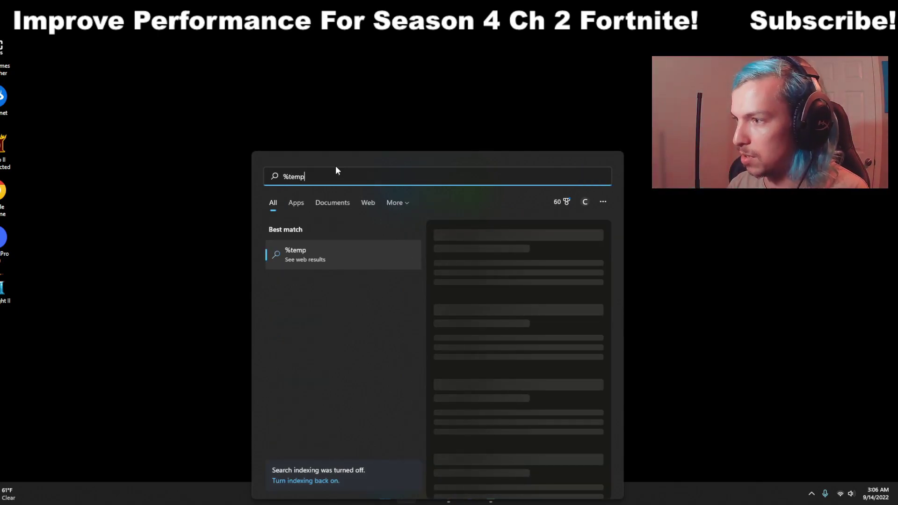
type("%")
key("Return")
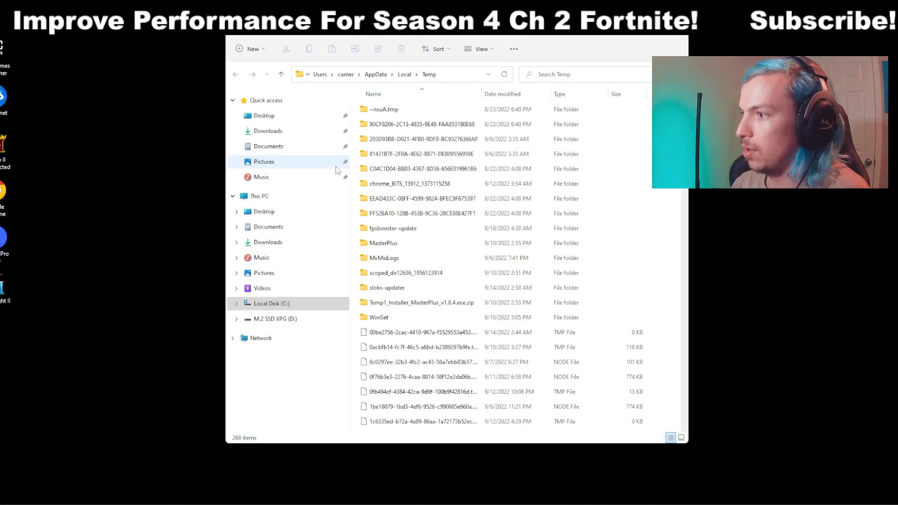
Select all 268 items in the Temp folder and delete them
left_click(406, 167)
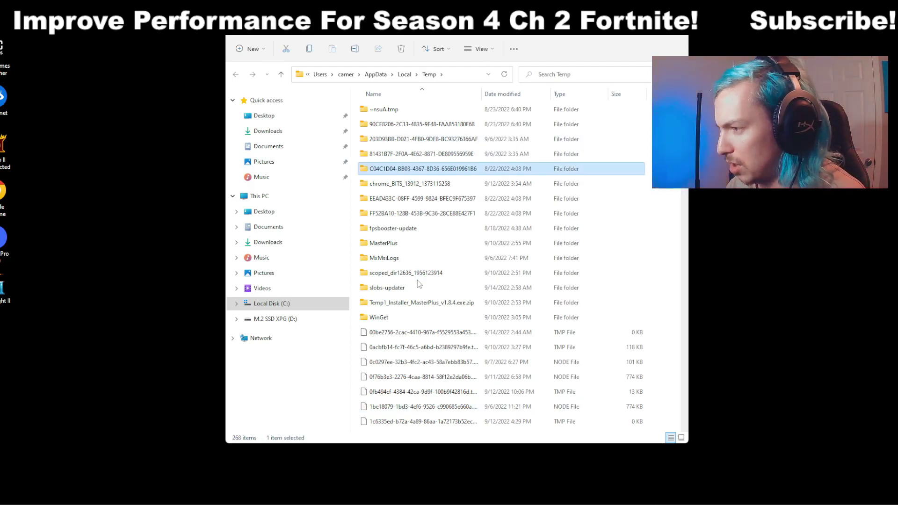
scroll(417, 280, "down", 10)
left_click(420, 232)
scroll(460, 275, "down", 10)
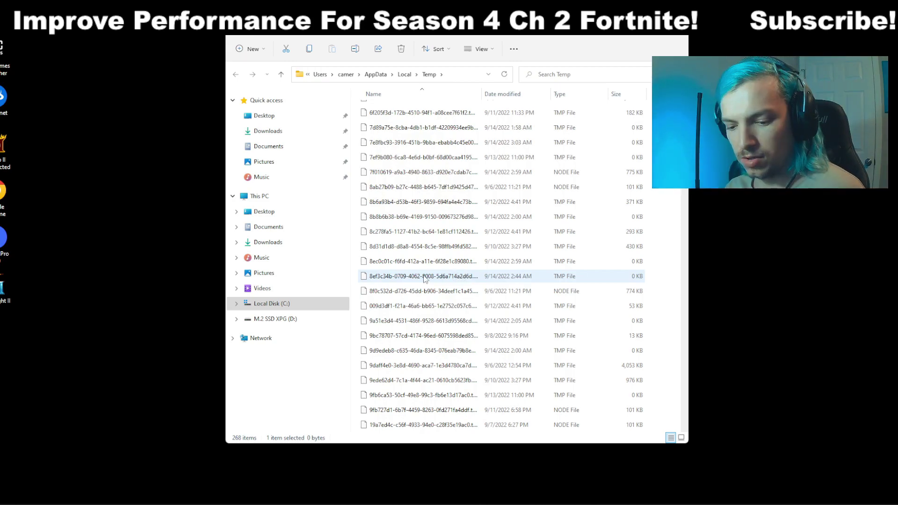
key("ctrl+a")
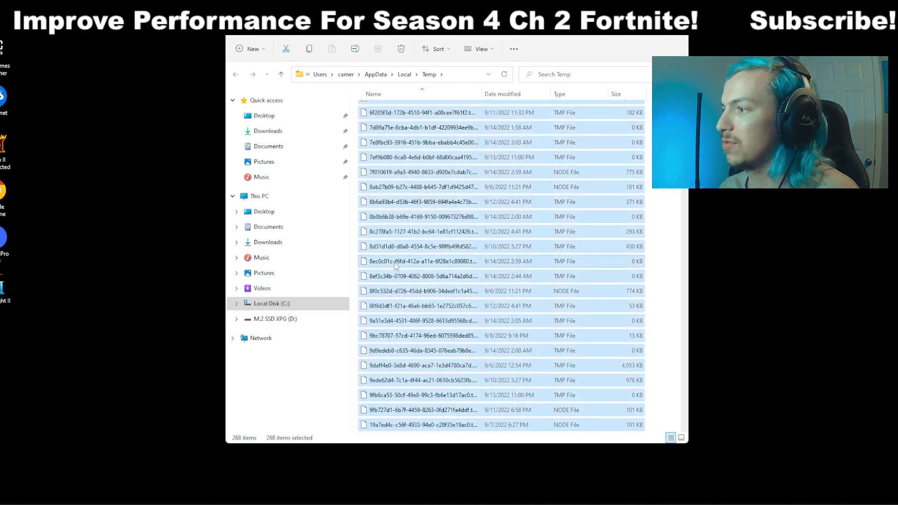
right_click(397, 267)
left_click(452, 366)
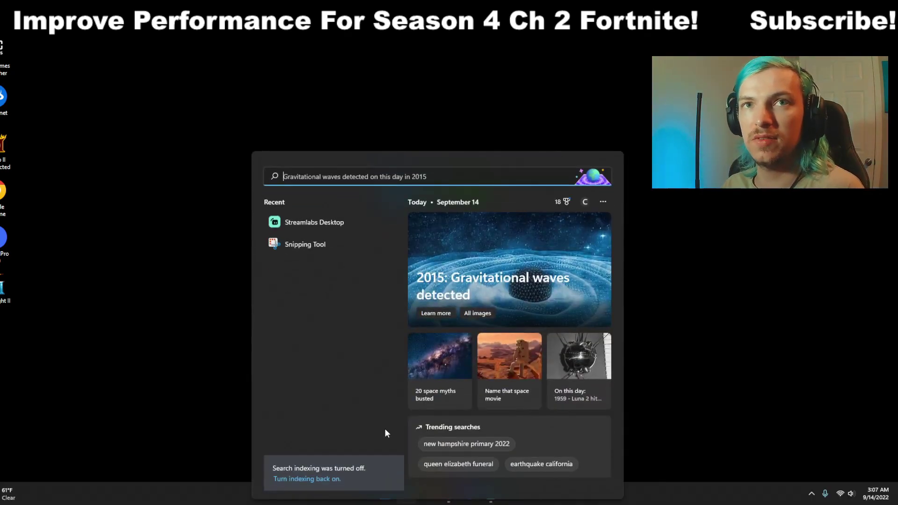
Open the Recycle Bin and permanently delete all 191 items, confirming with Yes
type("recy")
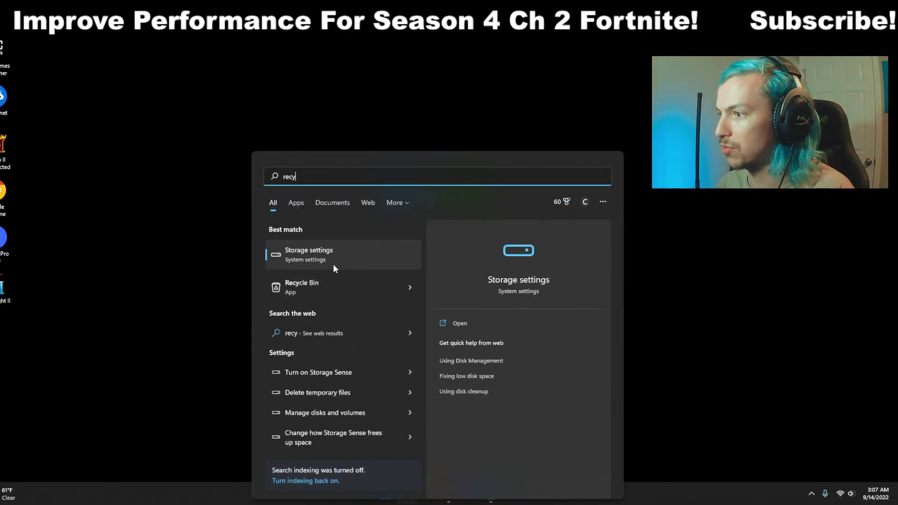
left_click(316, 296)
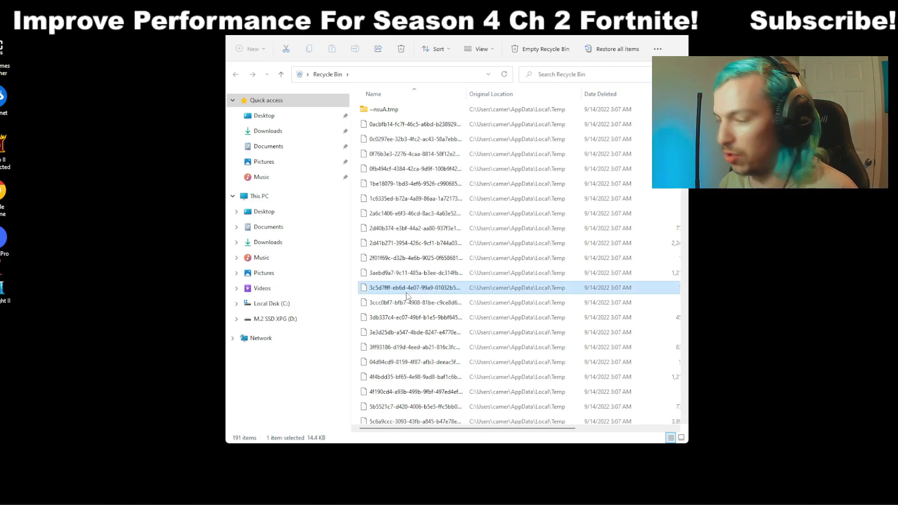
key("ctrl+a")
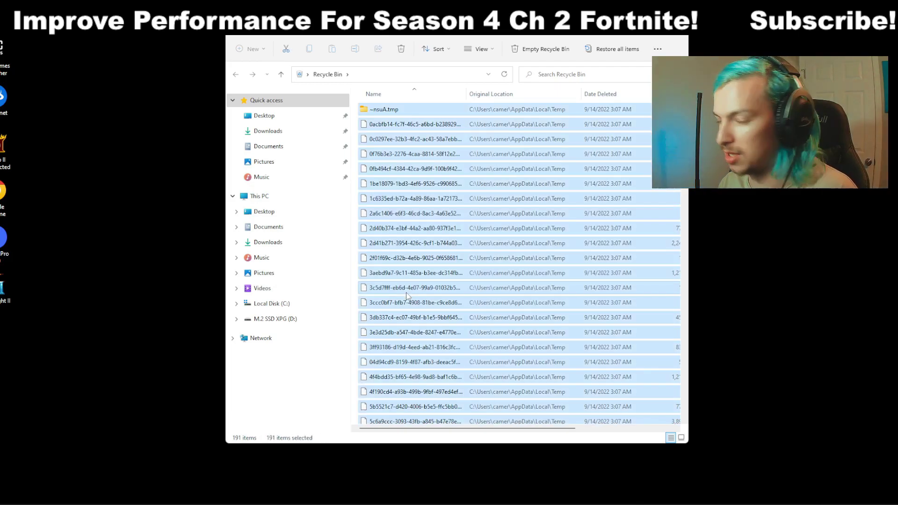
left_click(400, 49)
left_click(474, 258)
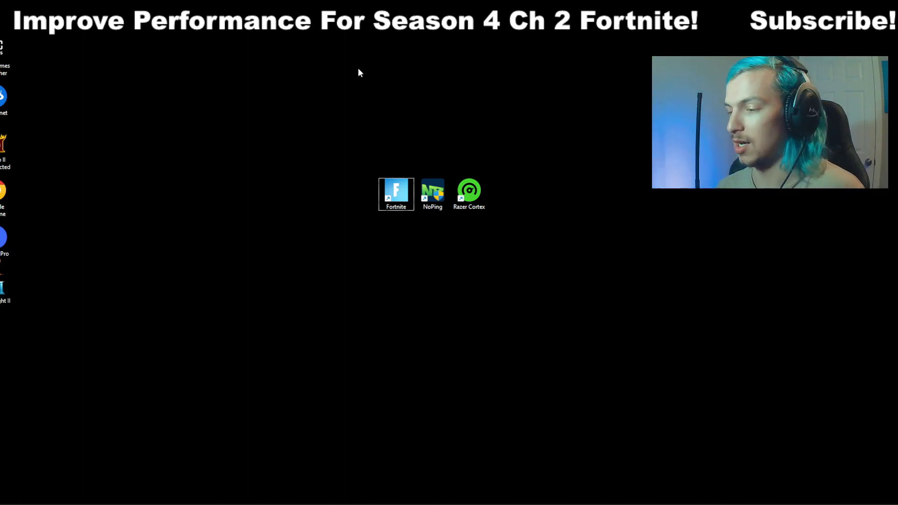
Launch Disk Cleanup from a 'disk' search and scan drive (C:), showing 1.21 GB freeable
key("super")
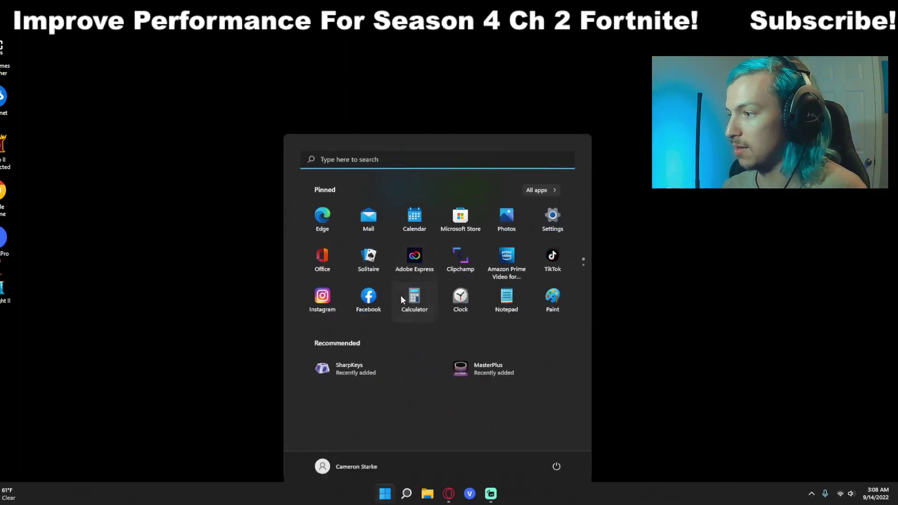
key("super+s")
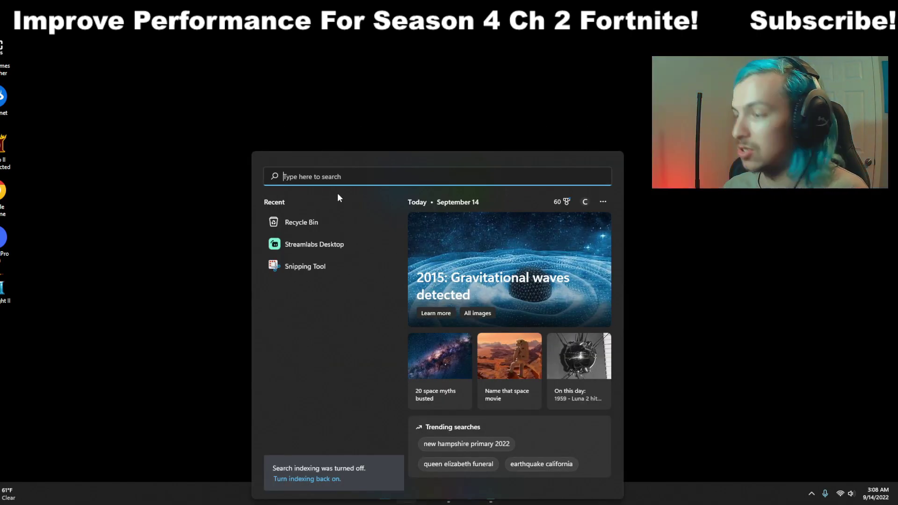
type("disk")
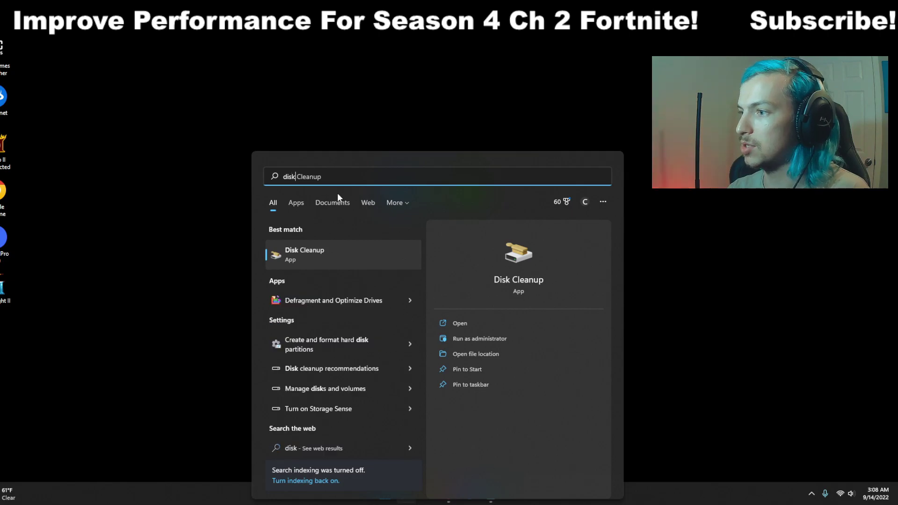
left_click(351, 260)
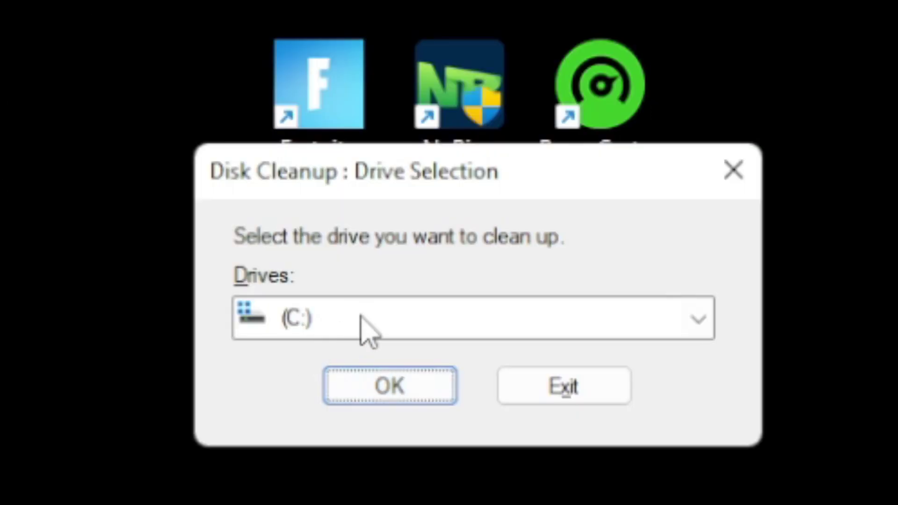
left_click(407, 252)
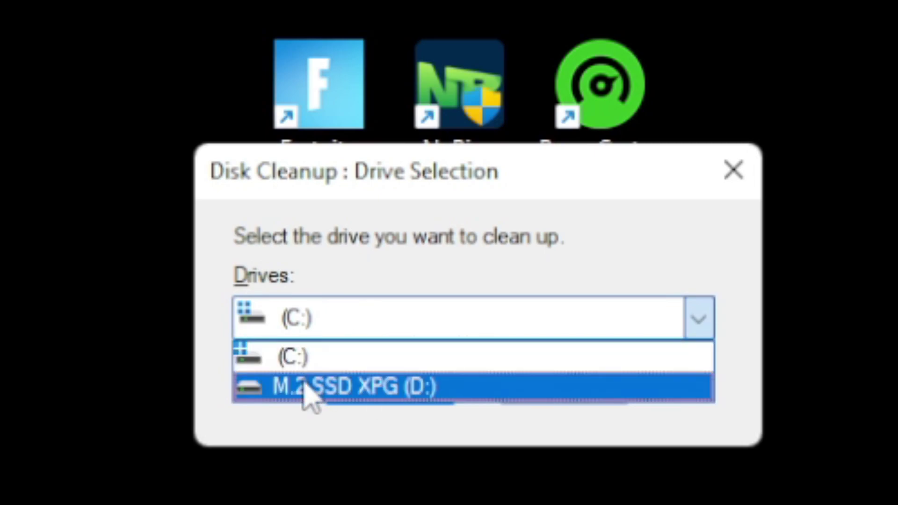
left_click(337, 358)
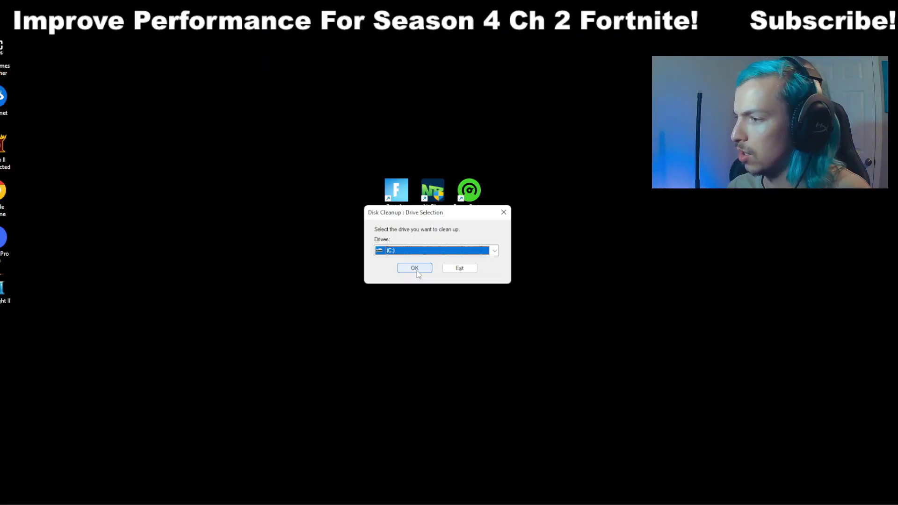
left_click(397, 390)
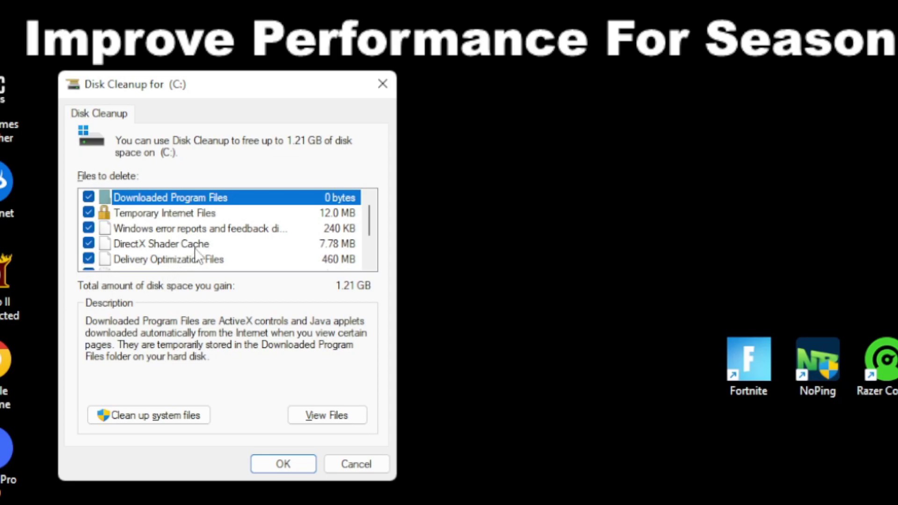
Keep temporary files, shader cache and thumbnails checked and run the (C:) cleanup
scroll(196, 254, "down", 1)
scroll(197, 254, "up", 1)
scroll(197, 255, "down", 1)
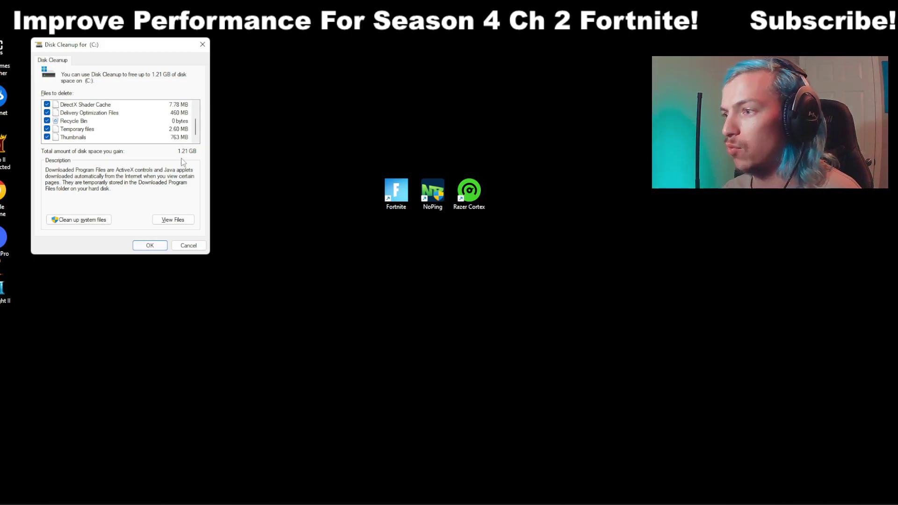
left_click(150, 245)
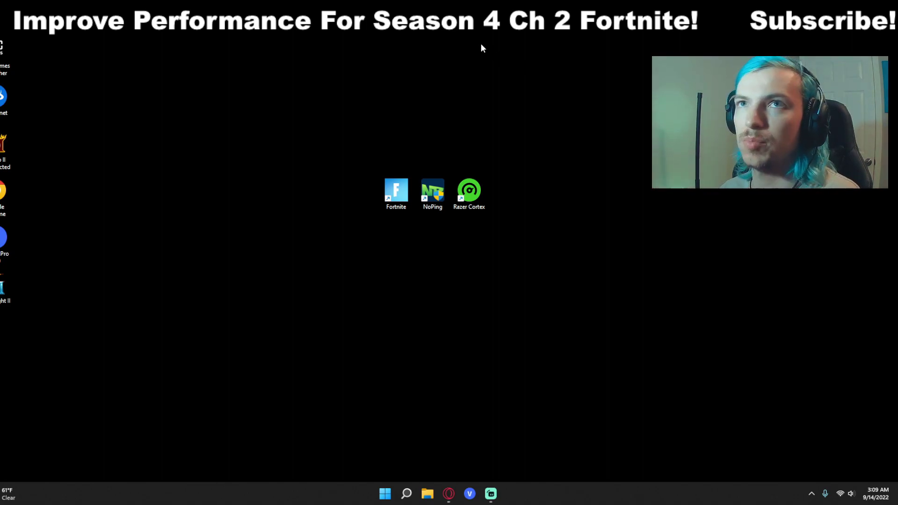
left_click(326, 244)
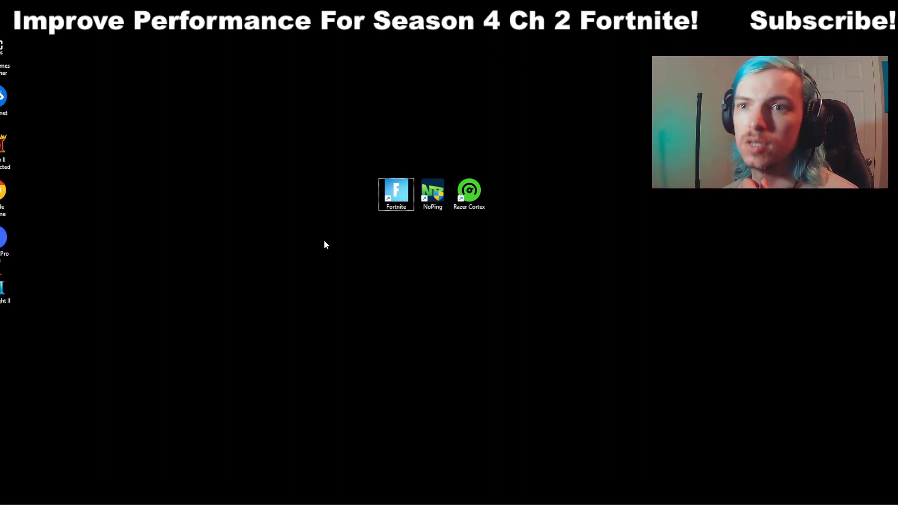
double_click(395, 190)
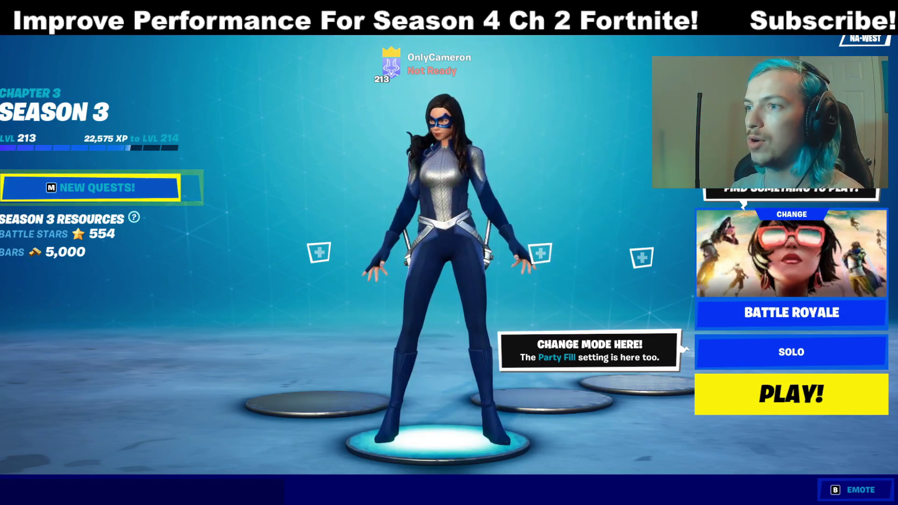
Toggle the friends panel with Shift+F3 in the lobby and bring up the main menu
key("shift+F3")
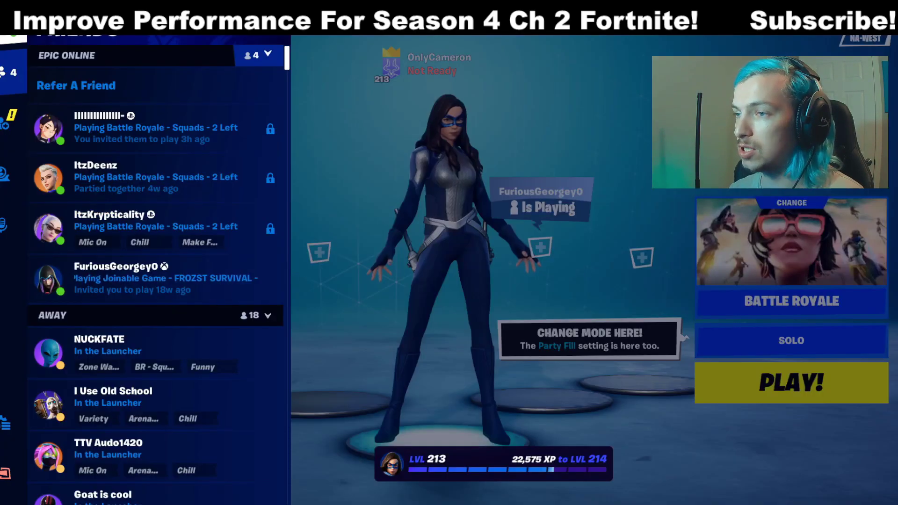
key("shift+F3")
left_click(6, 473)
Set Video Rendering Mode to Performance (Beta), accept the restart notice, and apply the change
left_click(88, 84)
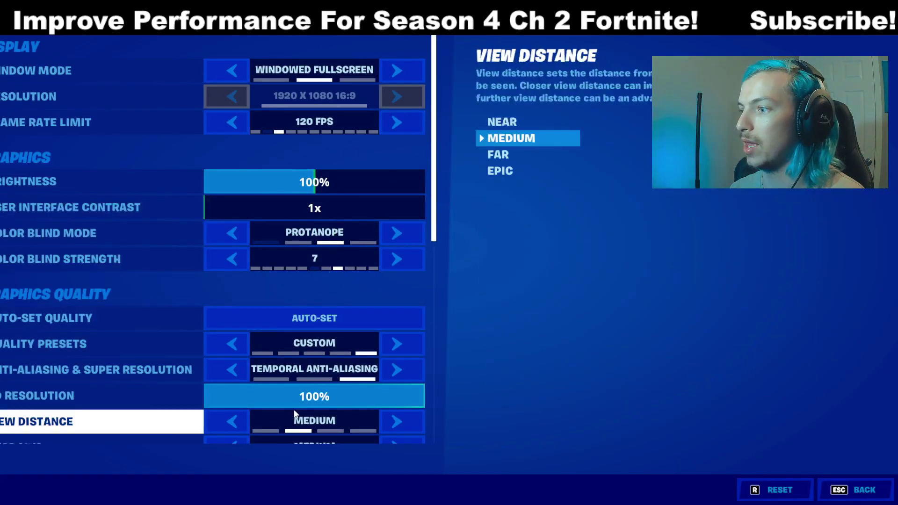
scroll(417, 301, "down", 8)
left_click(408, 302)
left_click(408, 301)
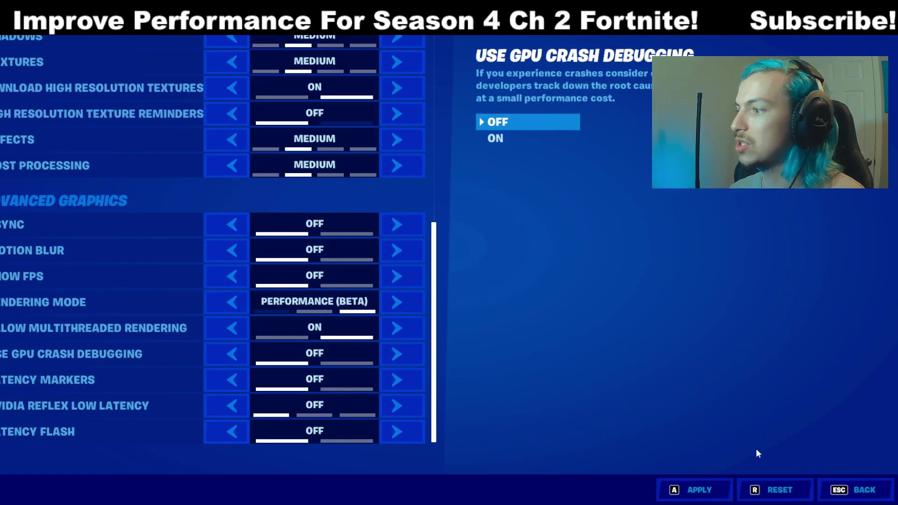
left_click(692, 490)
left_click(616, 371)
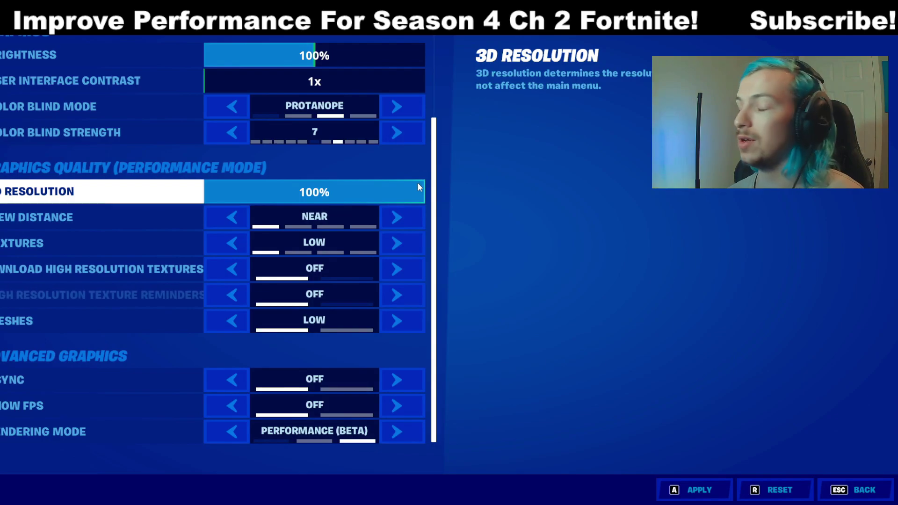
left_click(695, 492)
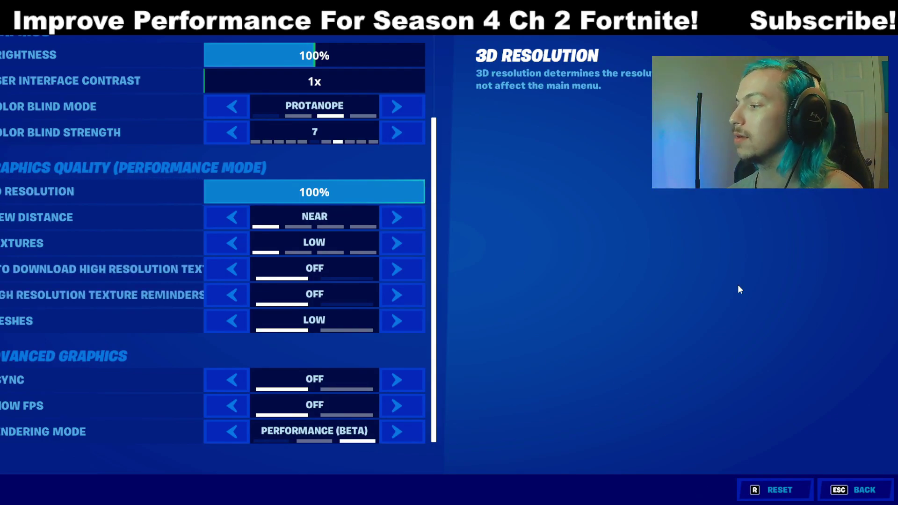
left_click(855, 490)
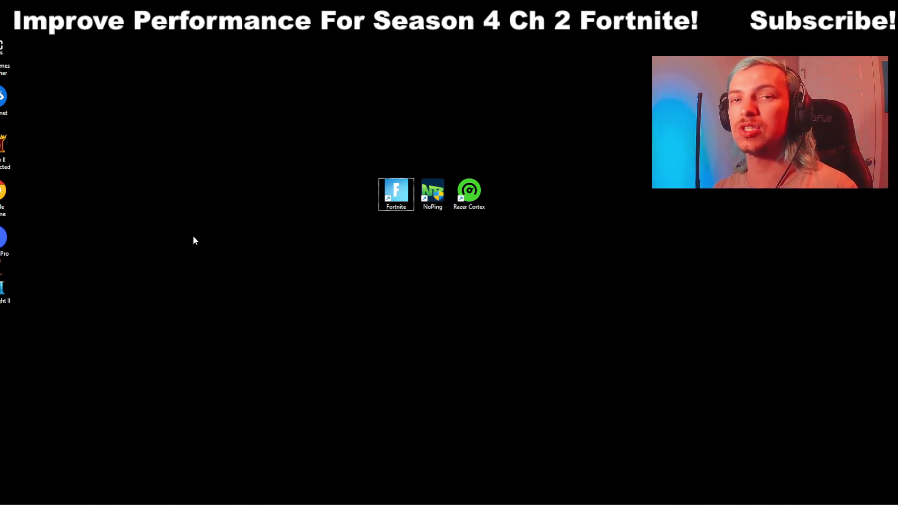
Navigate to AppData\Local\FortniteGame\Saved\Config\WindowsClient via a %appdata% search
mouse_move(342, 499)
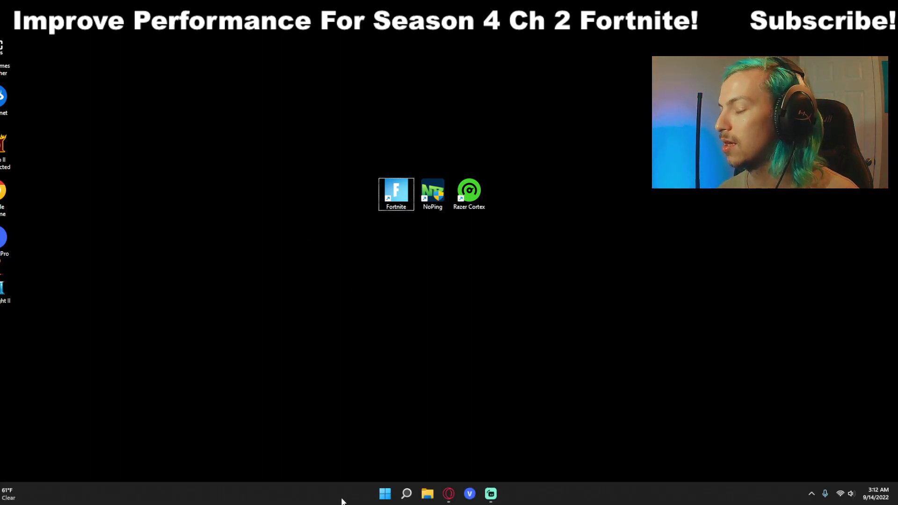
left_click(407, 493)
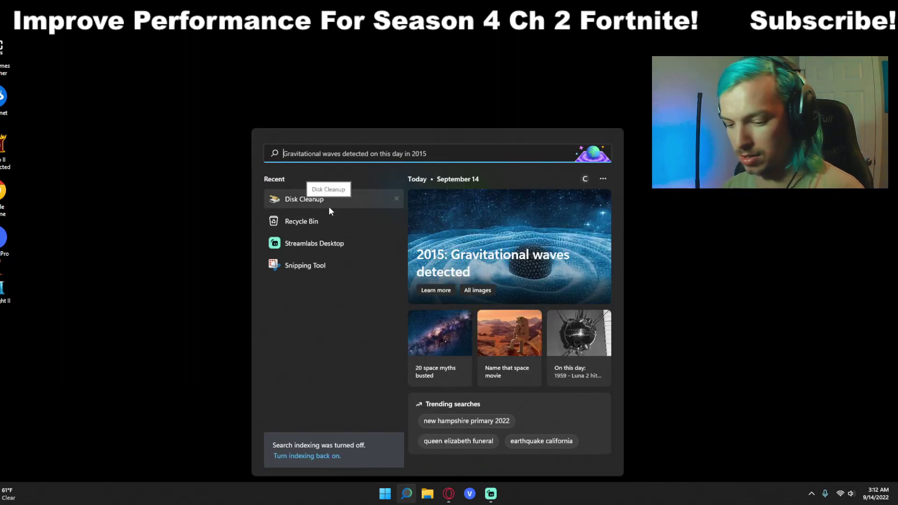
type("%app")
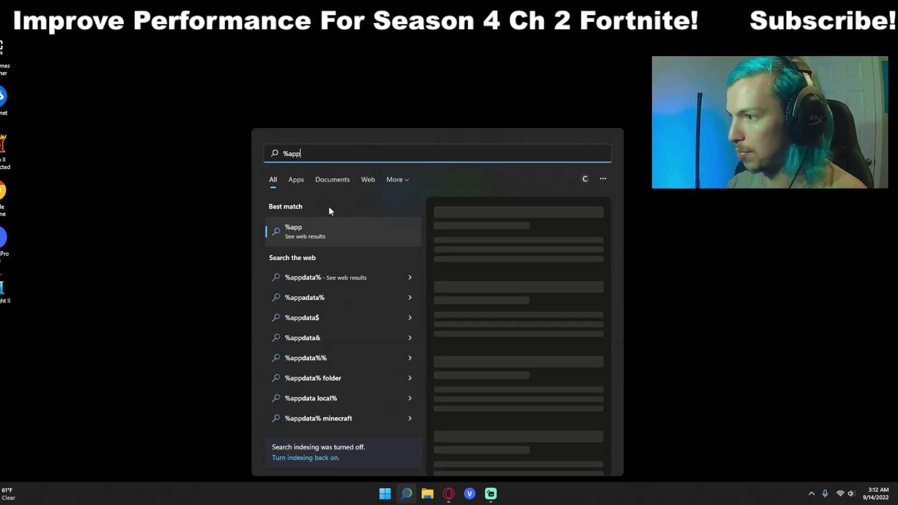
type("data%")
key("Return")
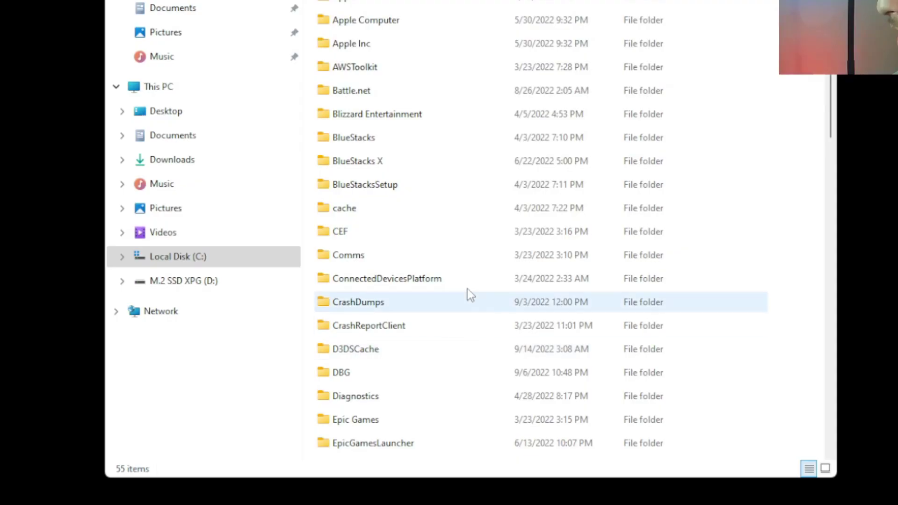
scroll(463, 281, "down", 1)
double_click(382, 402)
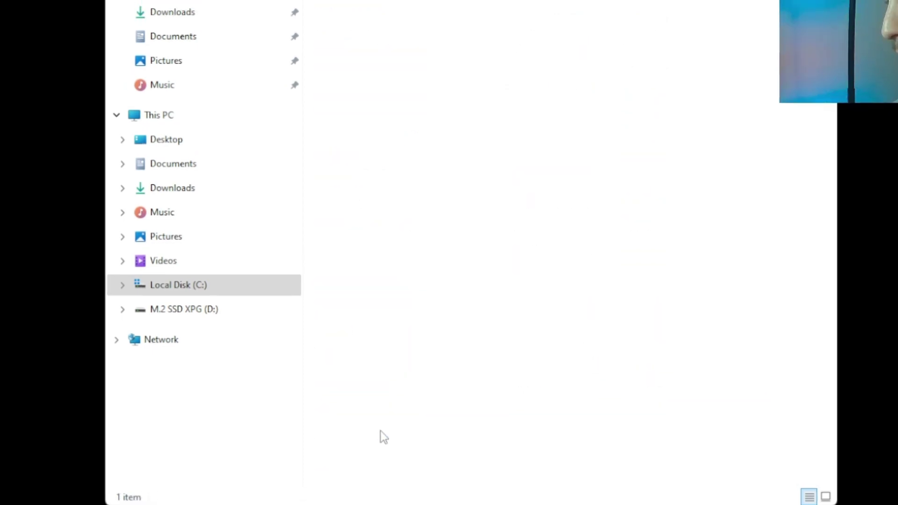
left_click(344, 149)
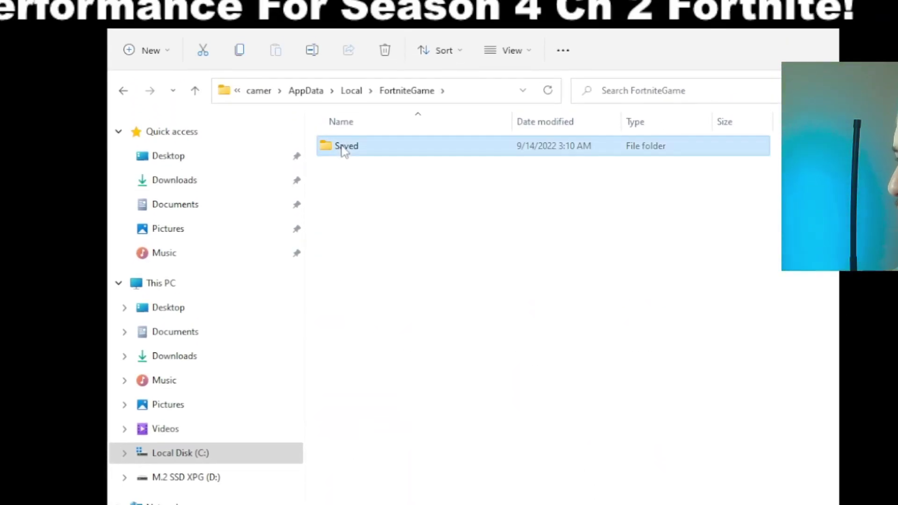
double_click(343, 148)
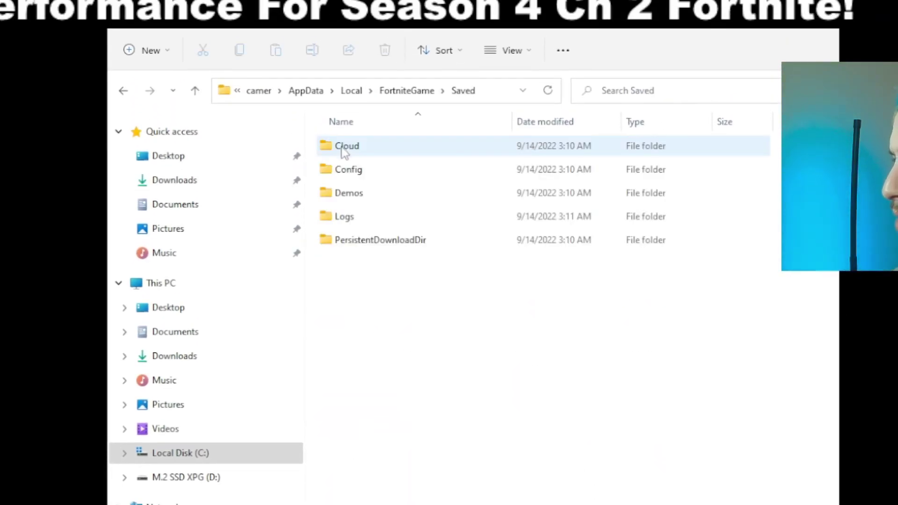
double_click(356, 173)
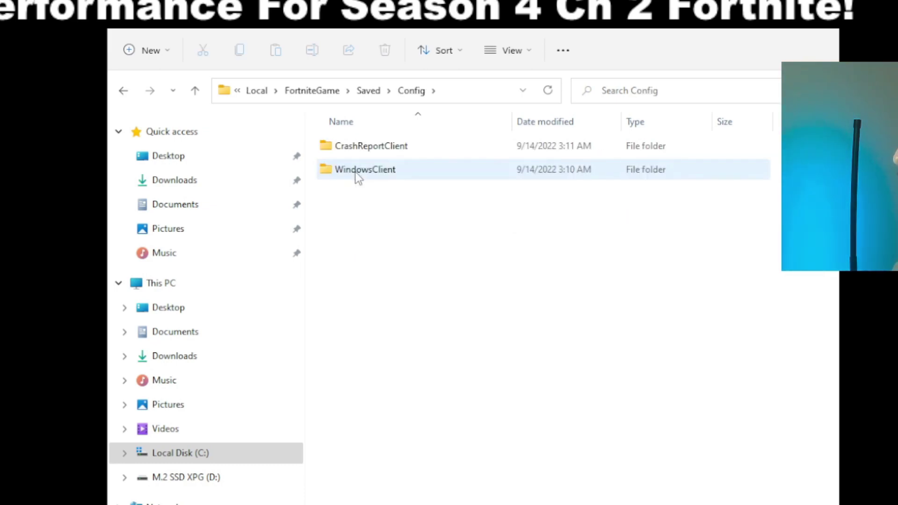
left_click(360, 170)
double_click(360, 170)
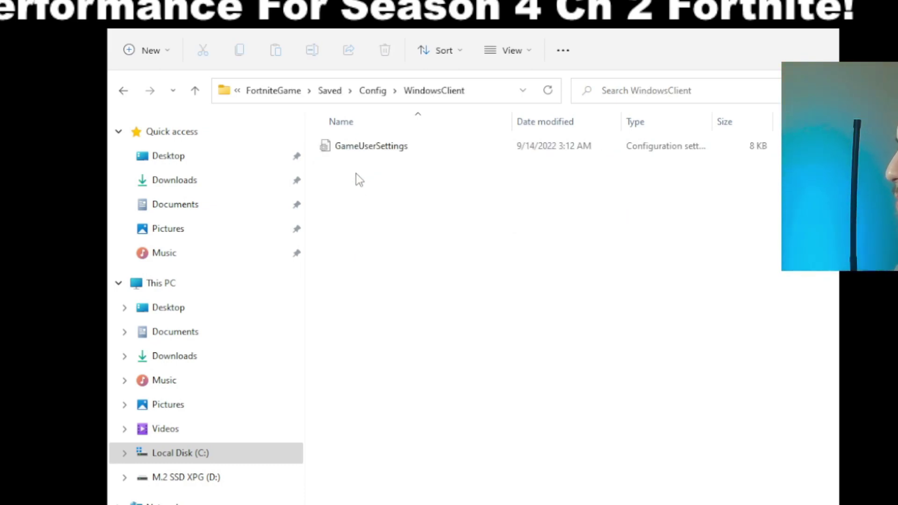
Check GameUserSettings' properties, then open the file in Notepad
right_click(382, 146)
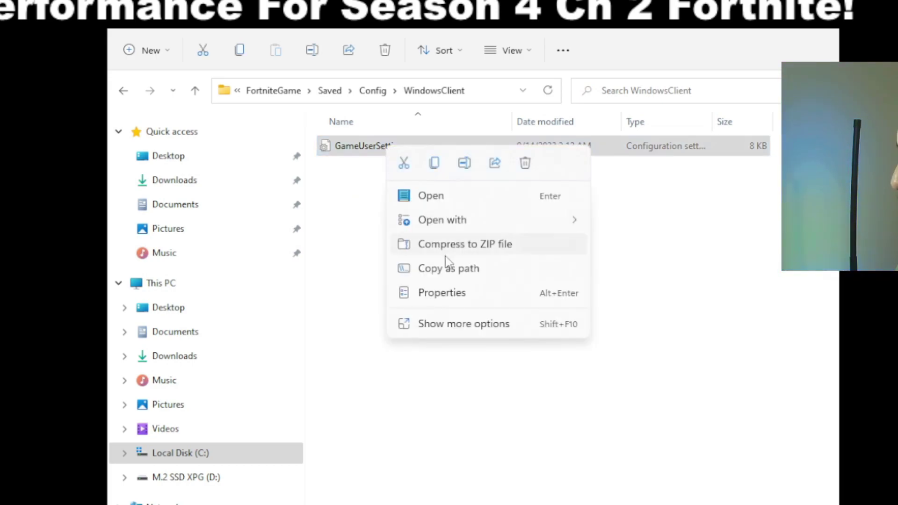
left_click(459, 295)
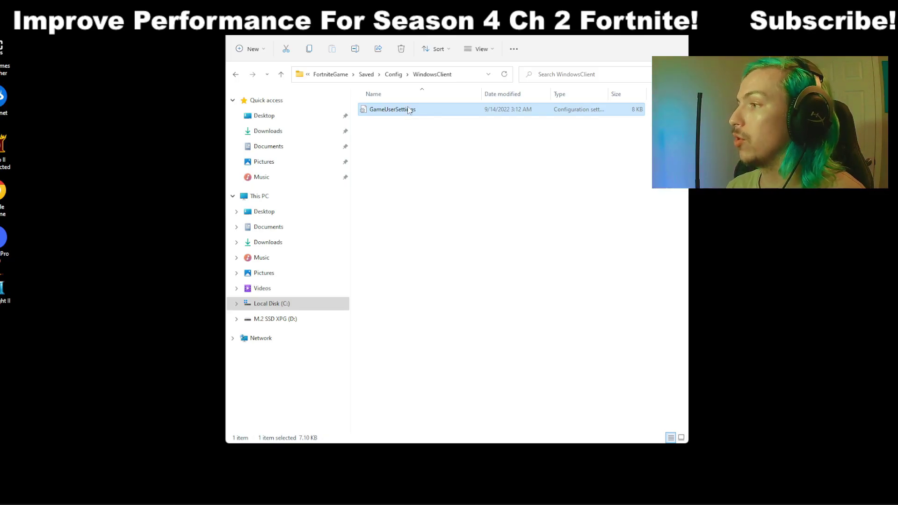
double_click(398, 146)
Use a 'latency' search to set bLatencyTweak1=True, LatencyTweak2=2 and bShowGrass=False
left_click_drag(149, 148, 209, 59)
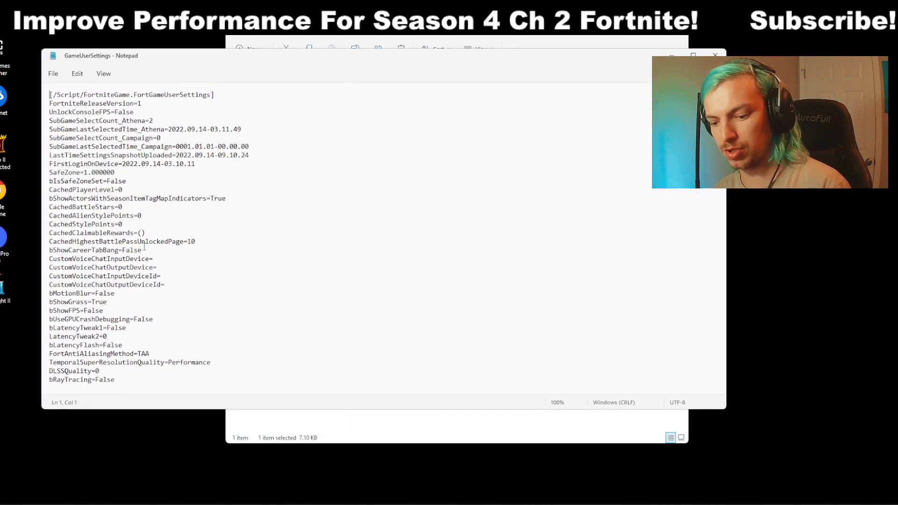
key("ctrl+f")
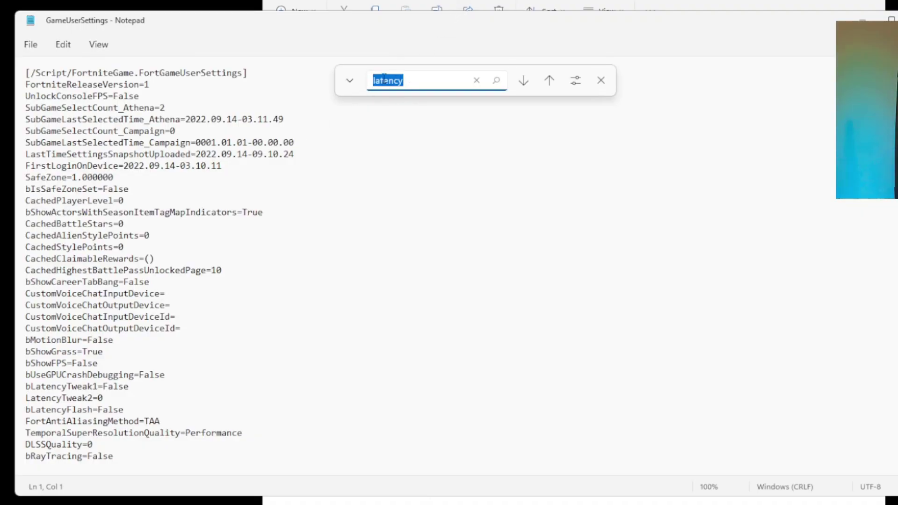
left_click(524, 82)
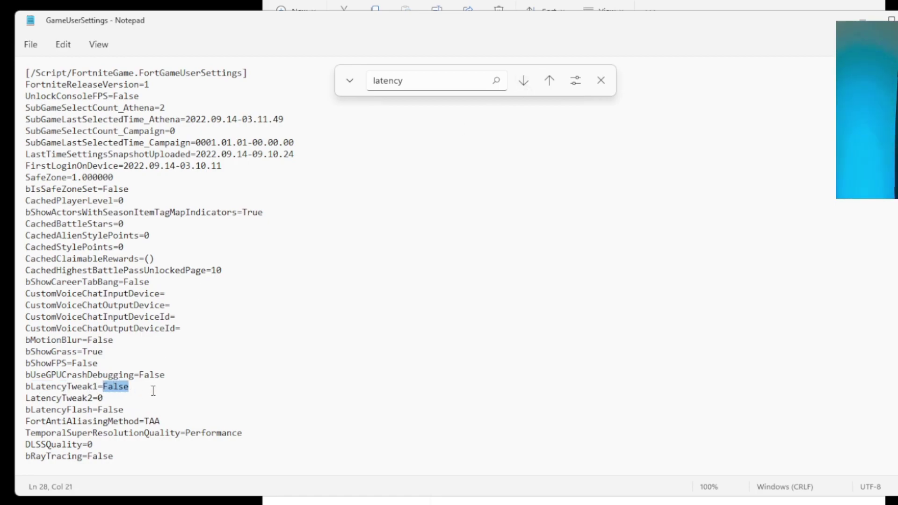
left_click(106, 396)
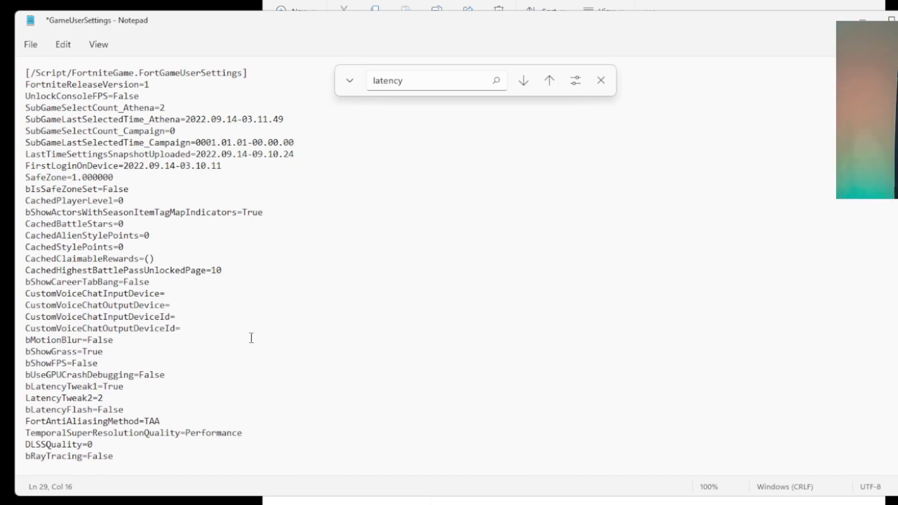
left_click(522, 82)
left_click(523, 81)
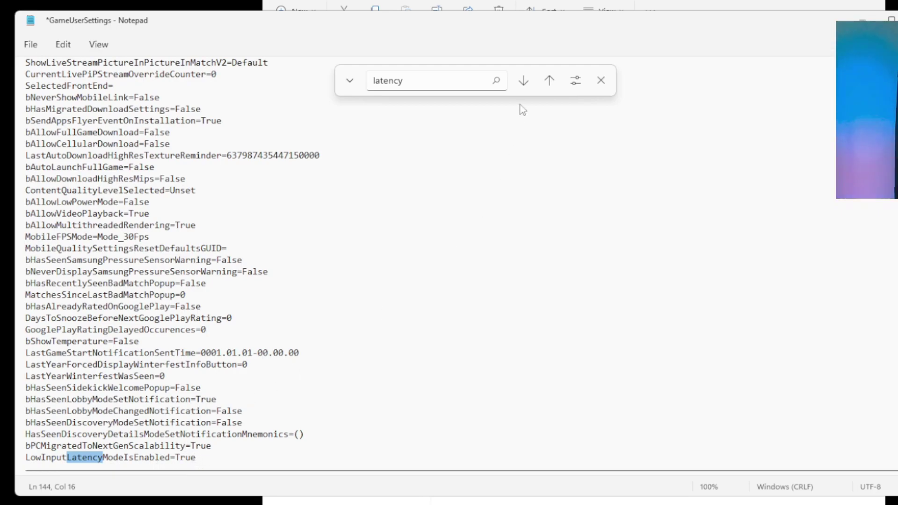
left_click(523, 81)
left_click(103, 432)
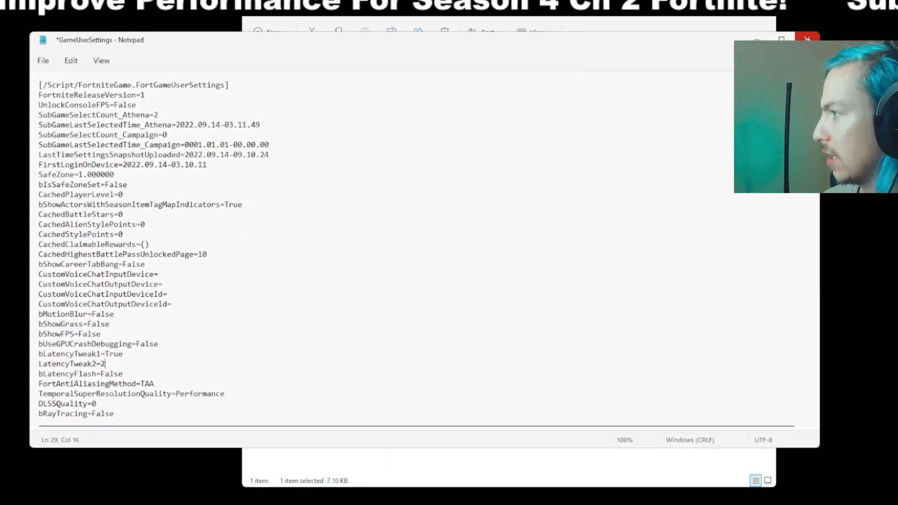
key("alt+F4")
Save the GameUserSettings edits, then mark the file Read-only in its Properties
left_click(346, 277)
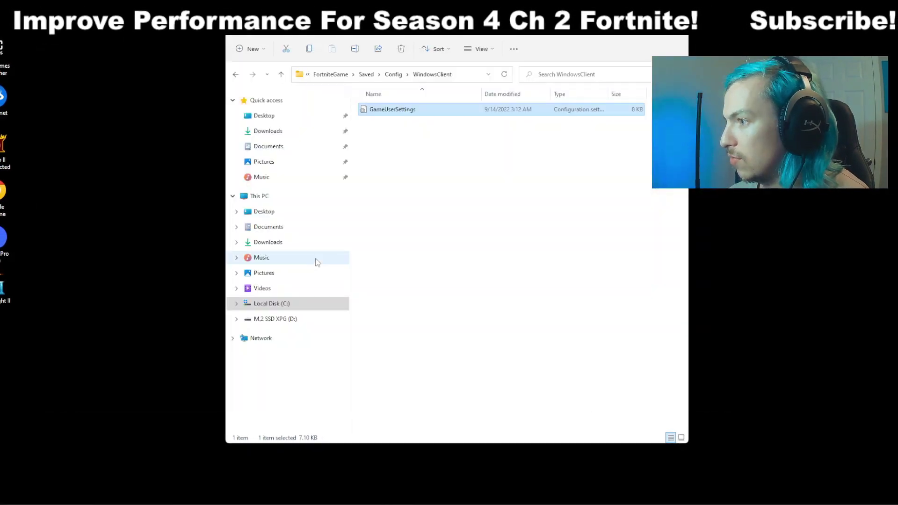
right_click(395, 112)
left_click(419, 210)
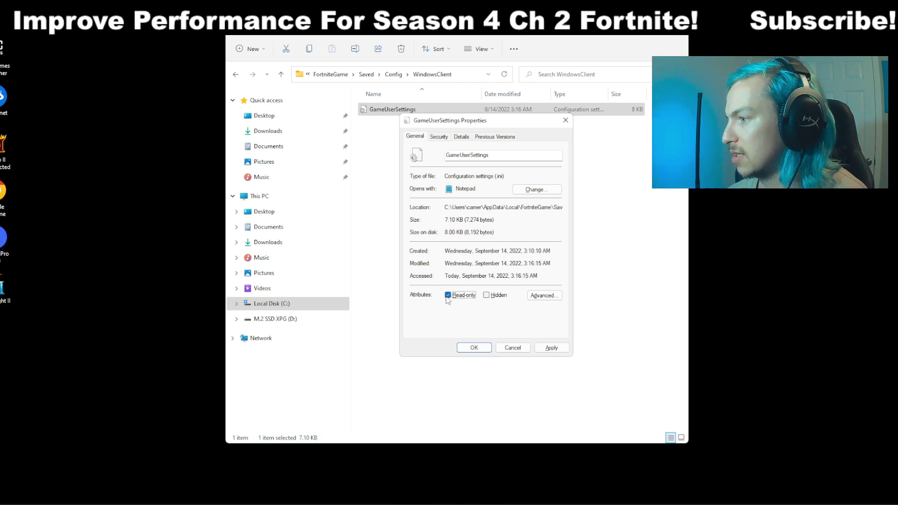
left_click(478, 349)
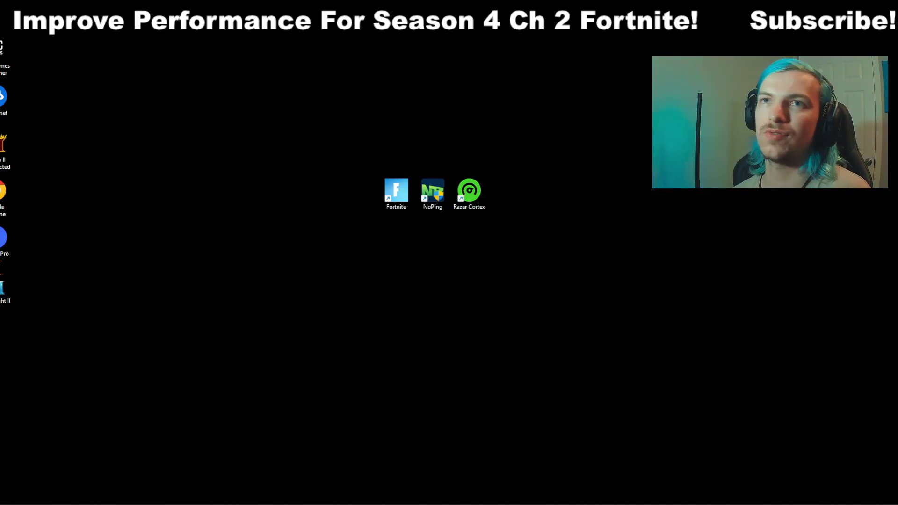